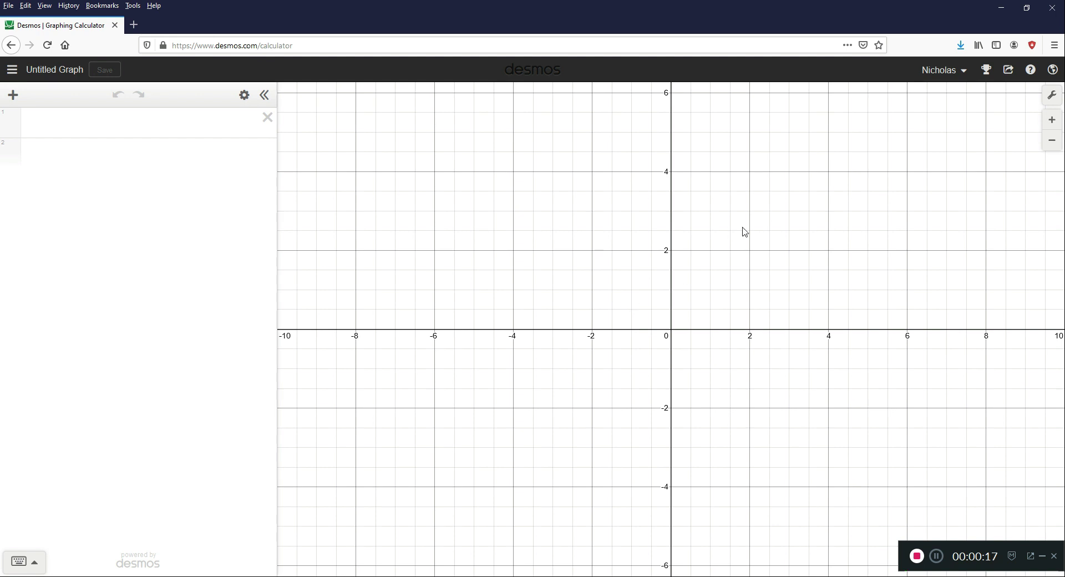
{"action": "left_click", "coordinate": [966, 72]}
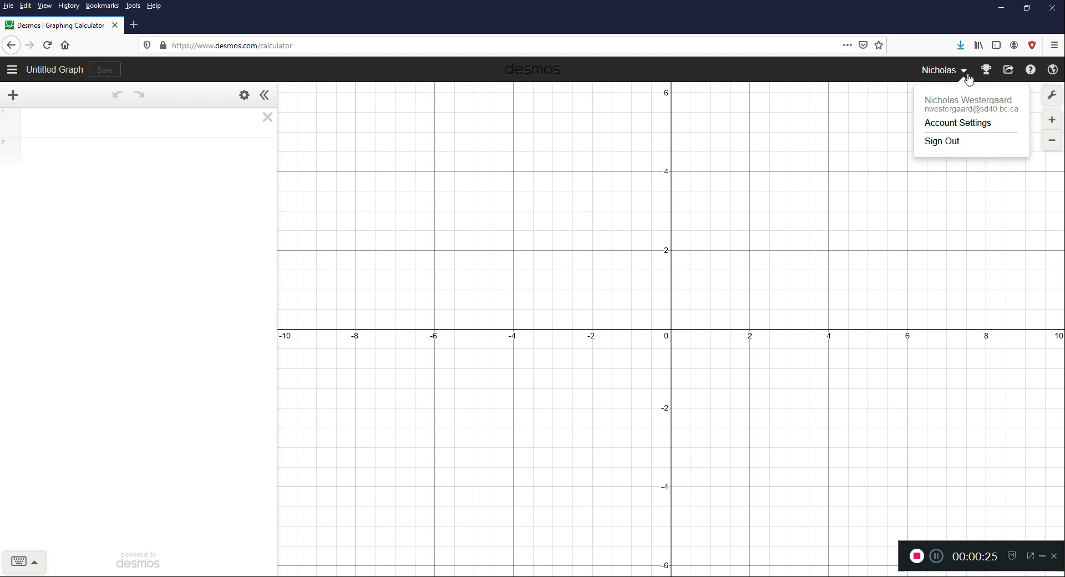
Step: Insert a table in the expression list and rename its first column heading to t
{"action": "left_click", "coordinate": [19, 102]}
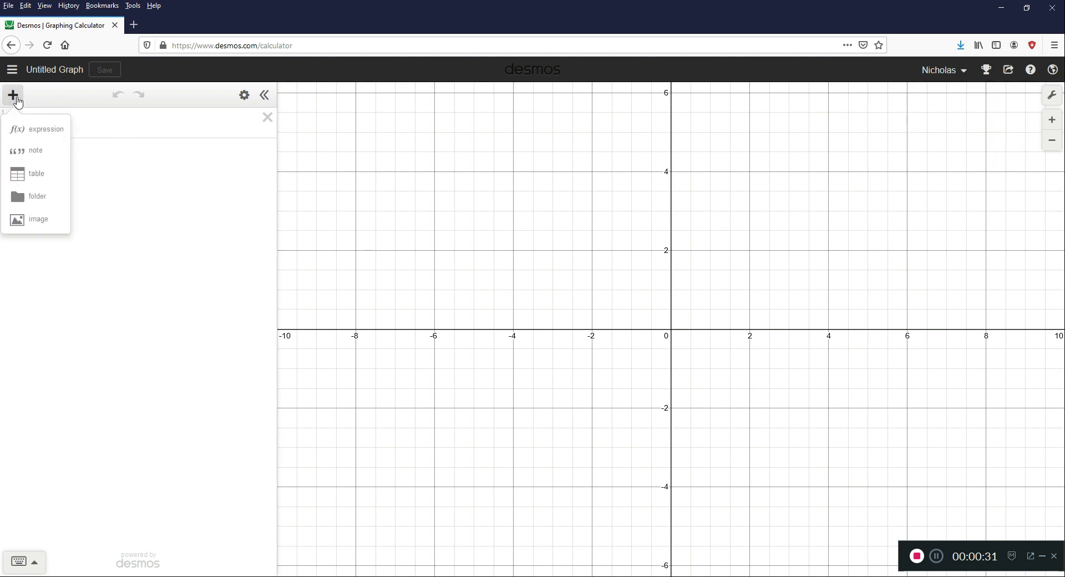
{"action": "left_click", "coordinate": [43, 182]}
{"action": "left_click", "coordinate": [53, 129]}
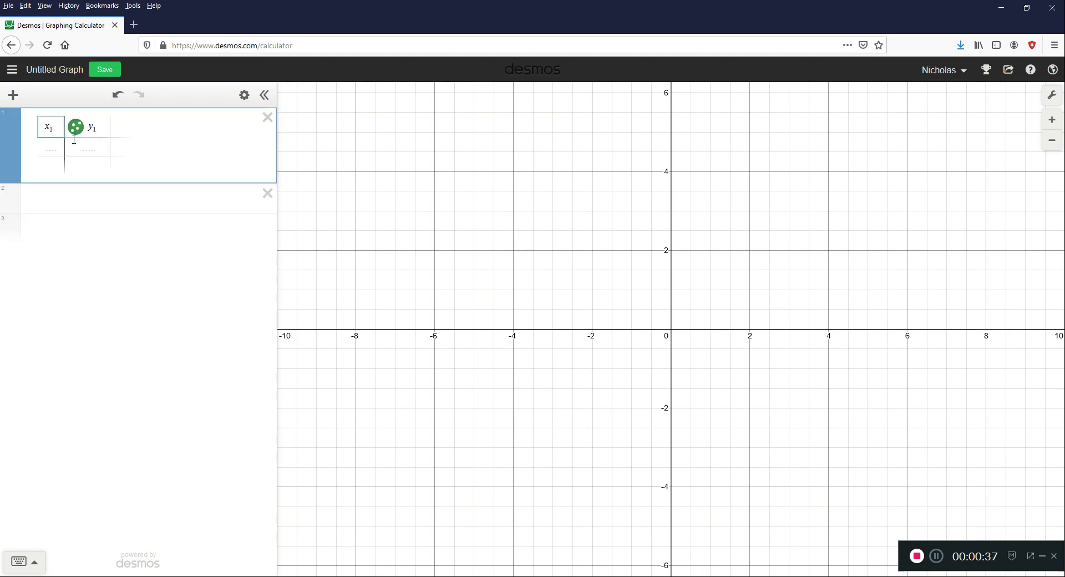
{"action": "key", "text": "BackSpace"}
{"action": "key", "text": "BackSpace"}
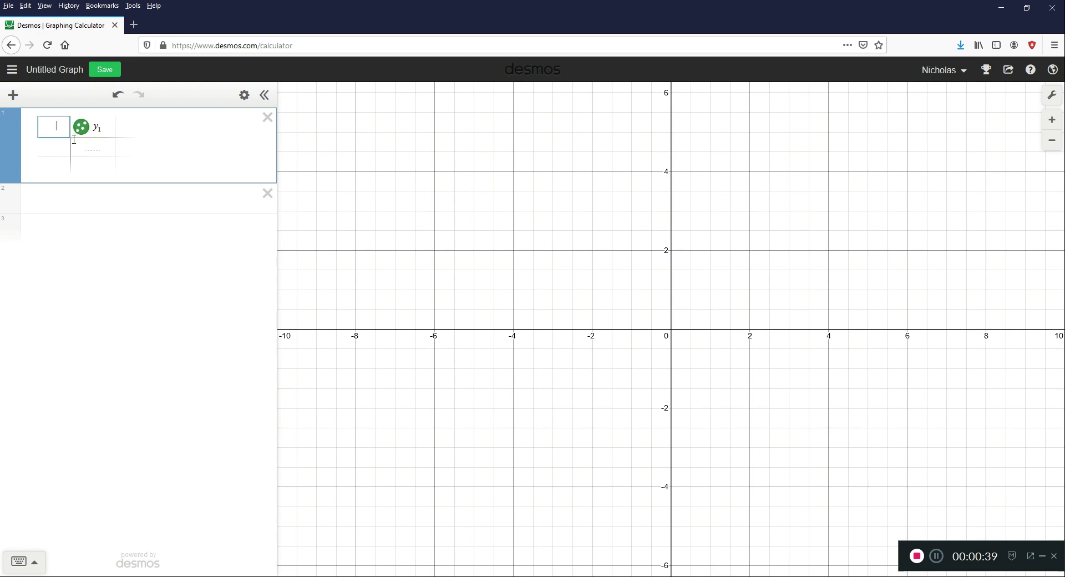
{"action": "type", "text": "t"}
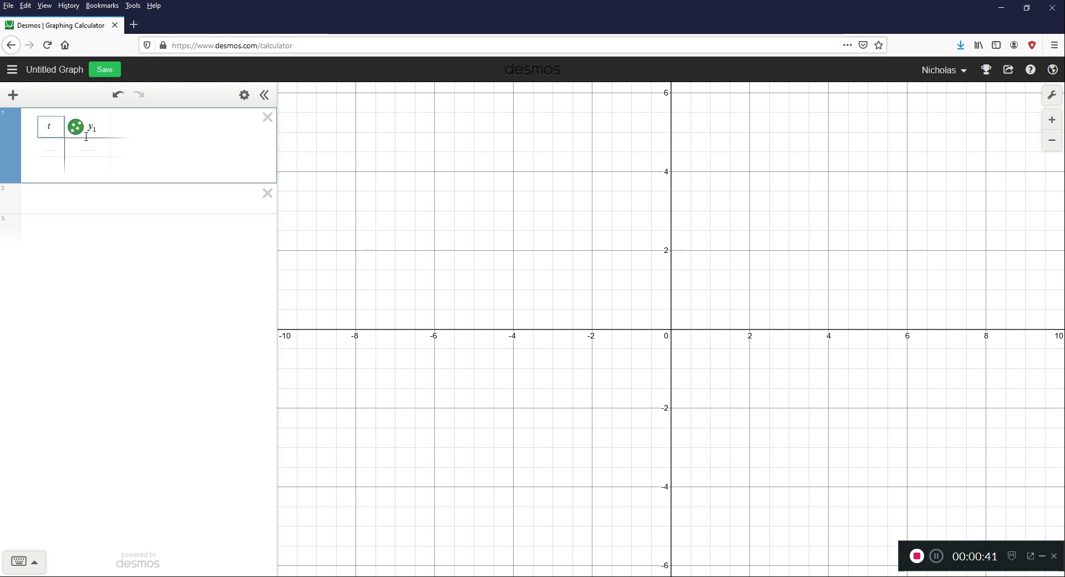
Step: Rename the table's second column heading to p
{"action": "left_click", "coordinate": [91, 129]}
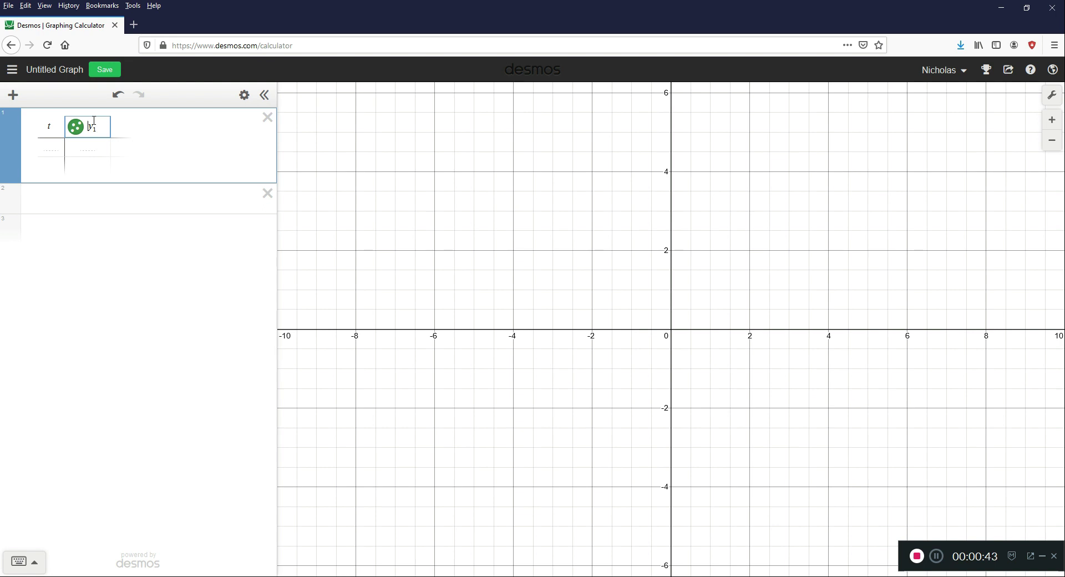
{"action": "key", "text": "Delete"}
{"action": "key", "text": "Delete"}
{"action": "type", "text": "d"}
{"action": "key", "text": "BackSpace"}
{"action": "type", "text": "p"}
{"action": "key", "text": "BackSpace"}
{"action": "type", "text": "x"}
{"action": "key", "text": "BackSpace"}
{"action": "type", "text": "p"}
Step: Fill the t column with the values 0.1 to 0.8 in increments of 0.1
{"action": "left_click", "coordinate": [56, 147]}
{"action": "type", "text": "0.1"}
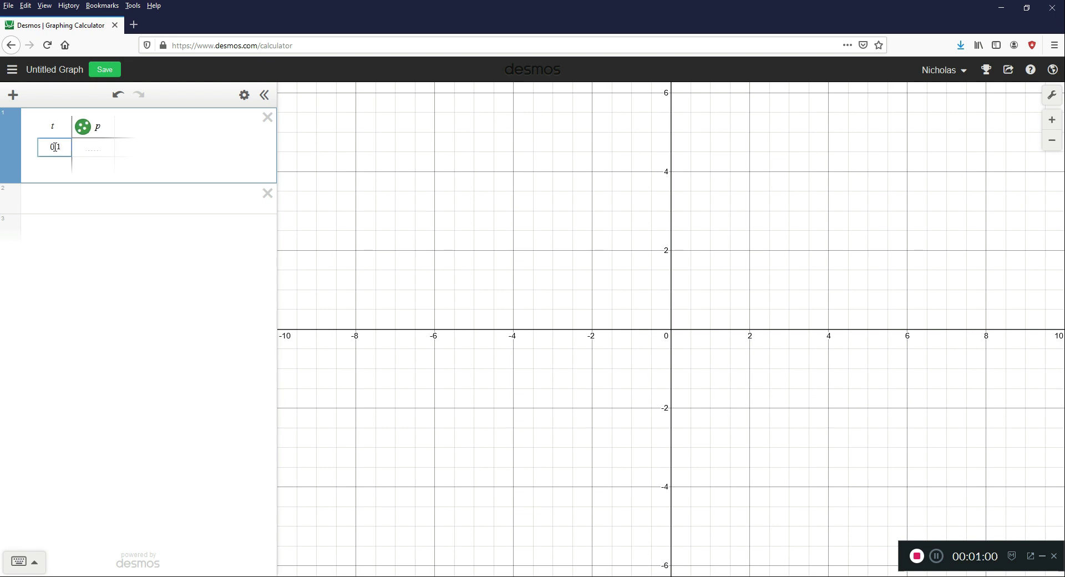
{"action": "key", "text": "Return"}
{"action": "type", "text": "0.3"}
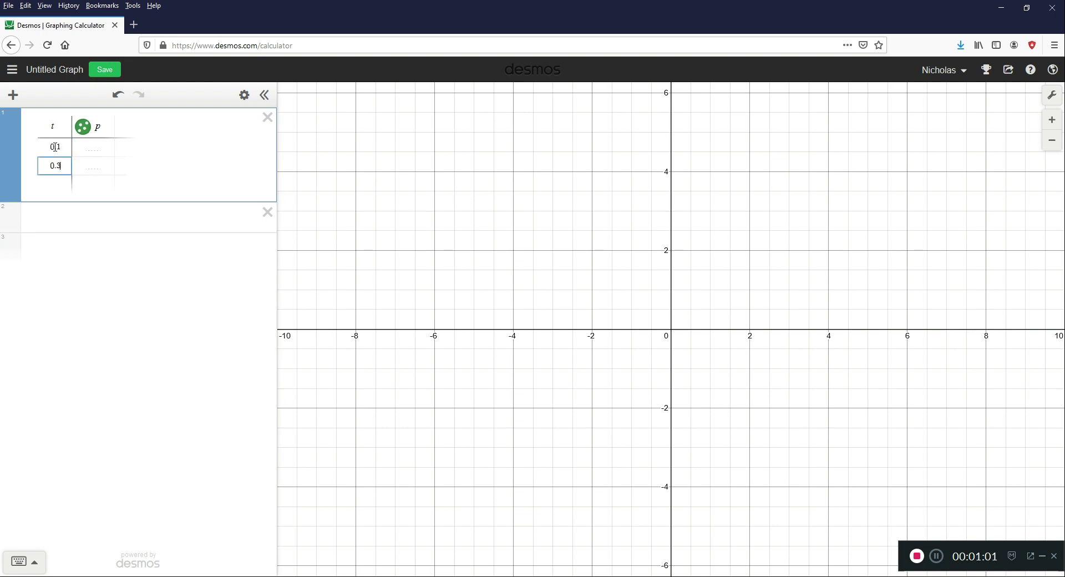
{"action": "key", "text": "BackSpace"}
{"action": "type", "text": "2"}
{"action": "key", "text": "Return"}
{"action": "type", "text": "0"}
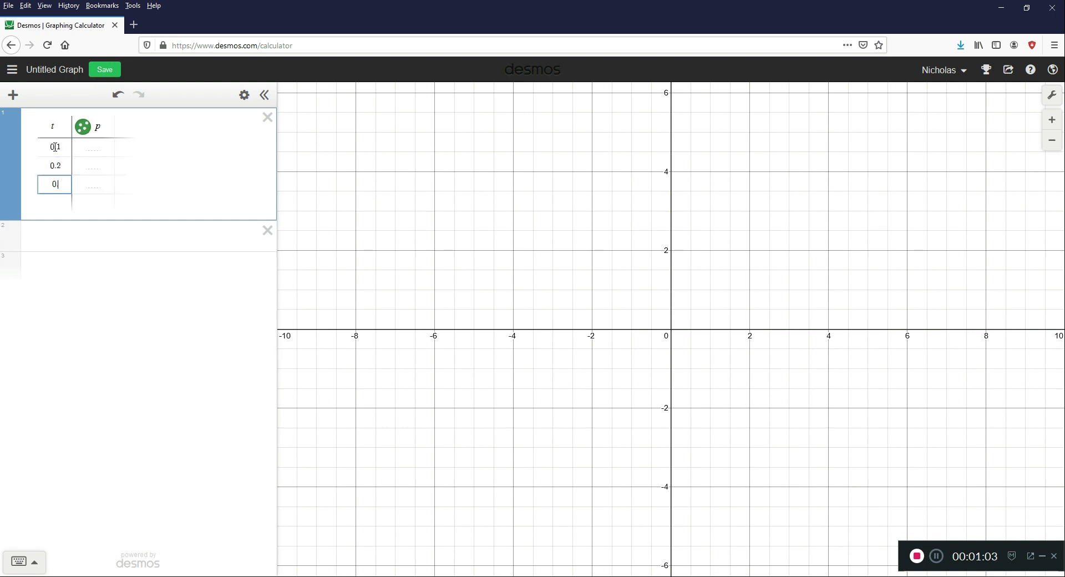
{"action": "type", "text": ".3"}
{"action": "key", "text": "Return"}
{"action": "key", "text": "Return"}
{"action": "key", "text": "Return"}
{"action": "key", "text": "Return"}
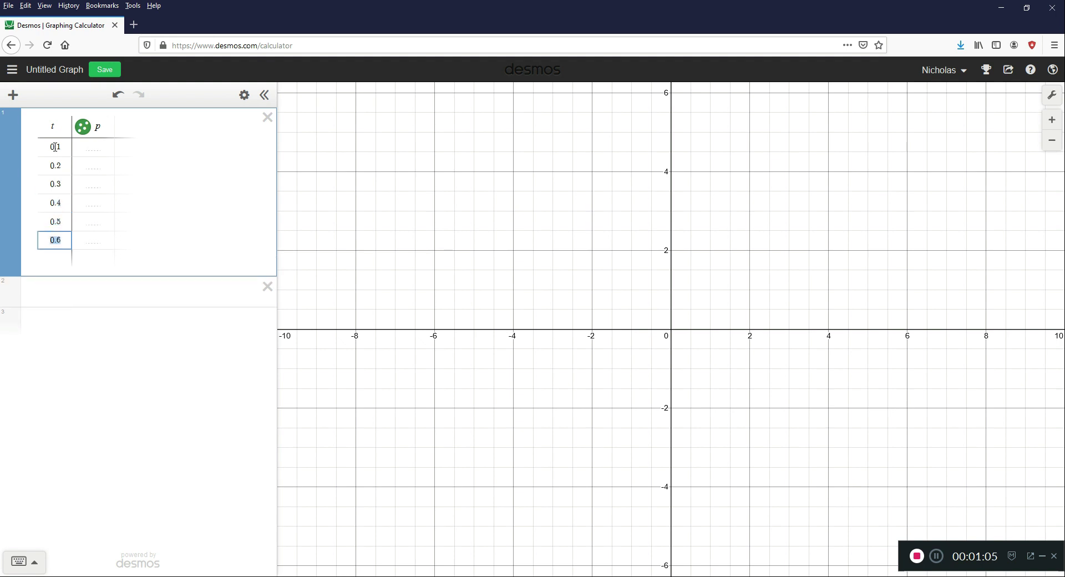
{"action": "key", "text": "Return"}
Step: Fill the p column, starting at t = 0.1, with 8, 17, 25, 34, 42, 51, 58 and 67
{"action": "left_click", "coordinate": [82, 149]}
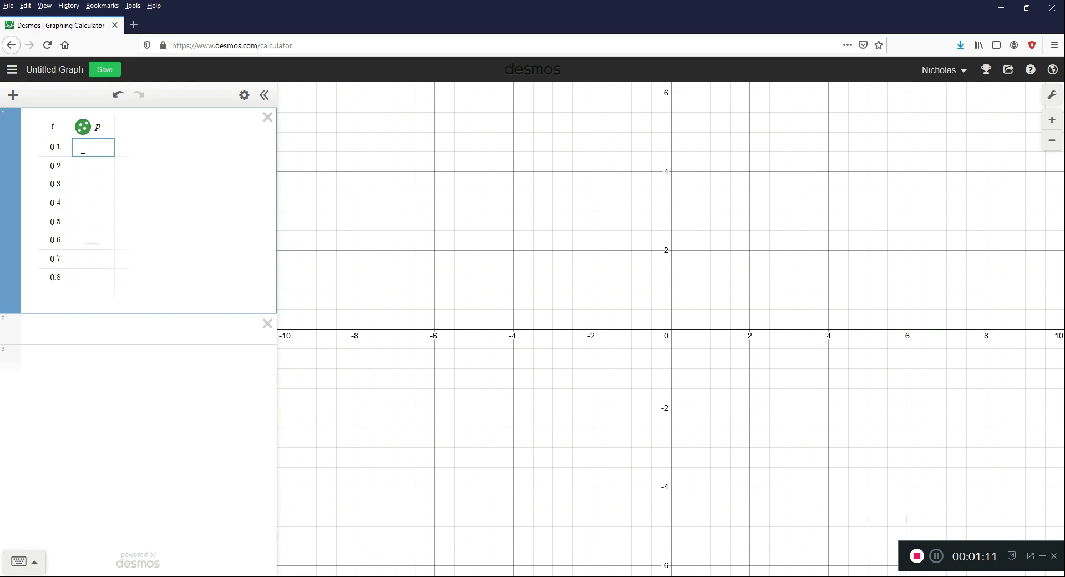
{"action": "type", "text": "8"}
{"action": "key", "text": "Return"}
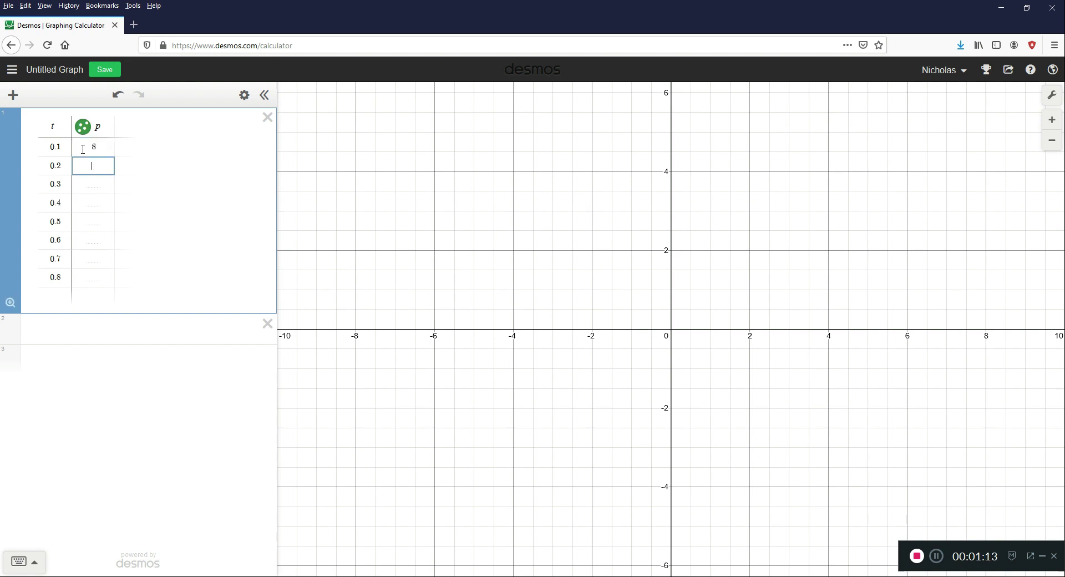
{"action": "type", "text": "17"}
{"action": "key", "text": "Return"}
{"action": "type", "text": "25"}
{"action": "key", "text": "Return"}
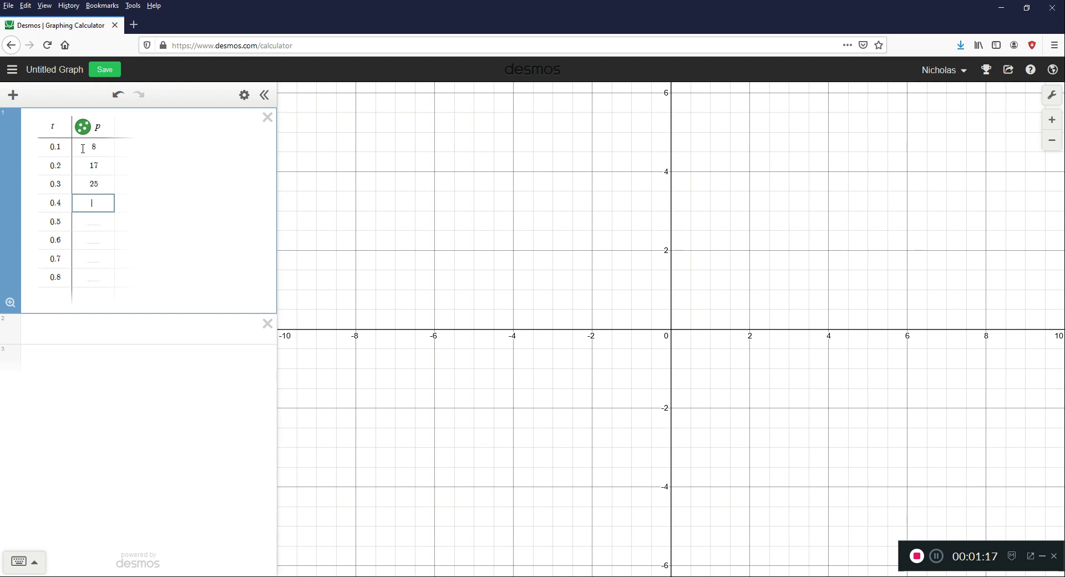
{"action": "type", "text": "34"}
{"action": "key", "text": "Return"}
{"action": "type", "text": "42"}
{"action": "key", "text": "Return"}
{"action": "type", "text": "51"}
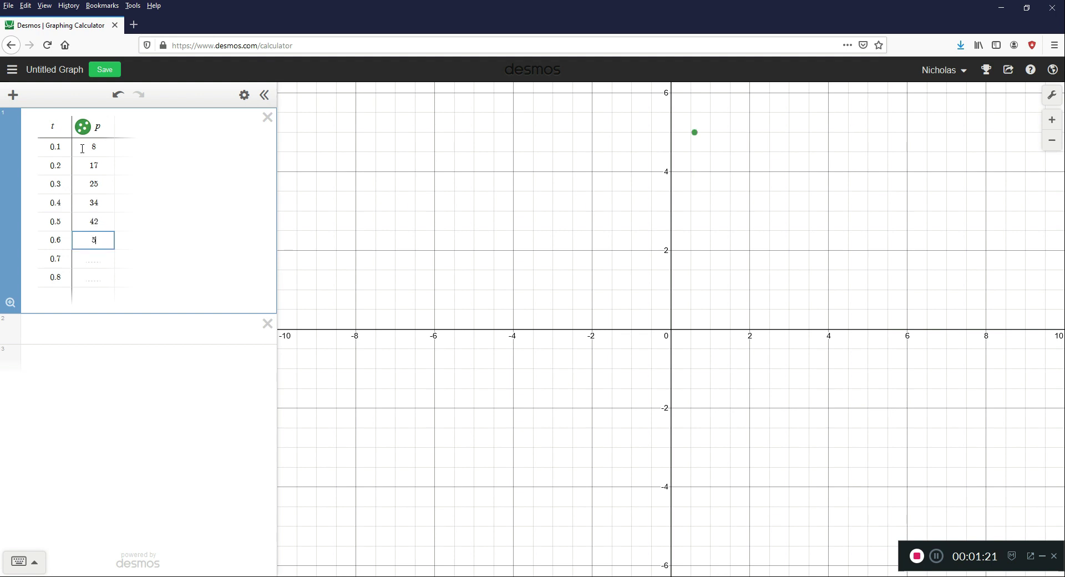
{"action": "key", "text": "Return"}
{"action": "type", "text": "58"}
{"action": "key", "text": "Return"}
{"action": "type", "text": "67"}
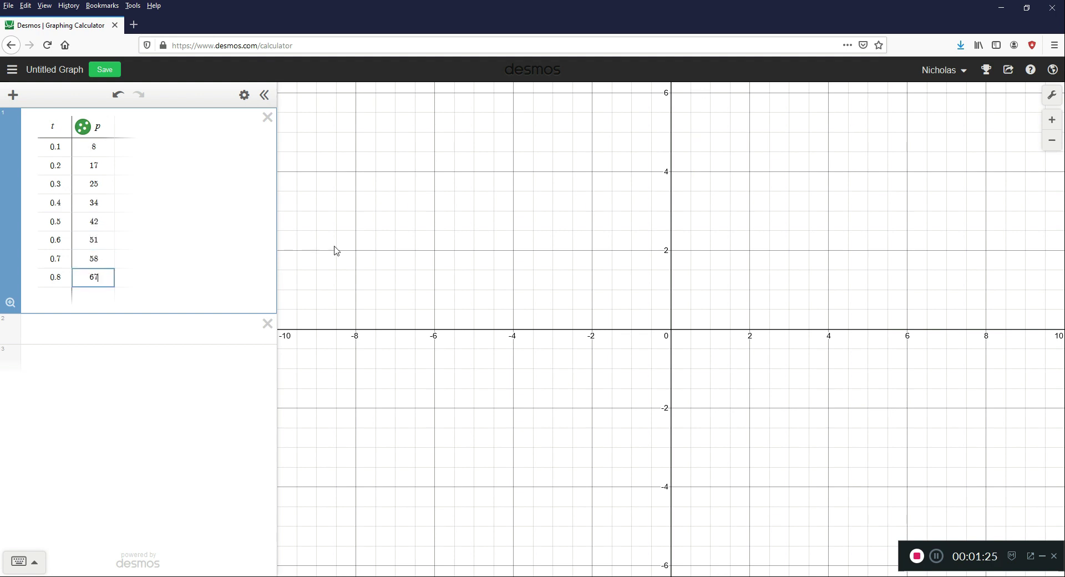
{"action": "left_click", "coordinate": [526, 278]}
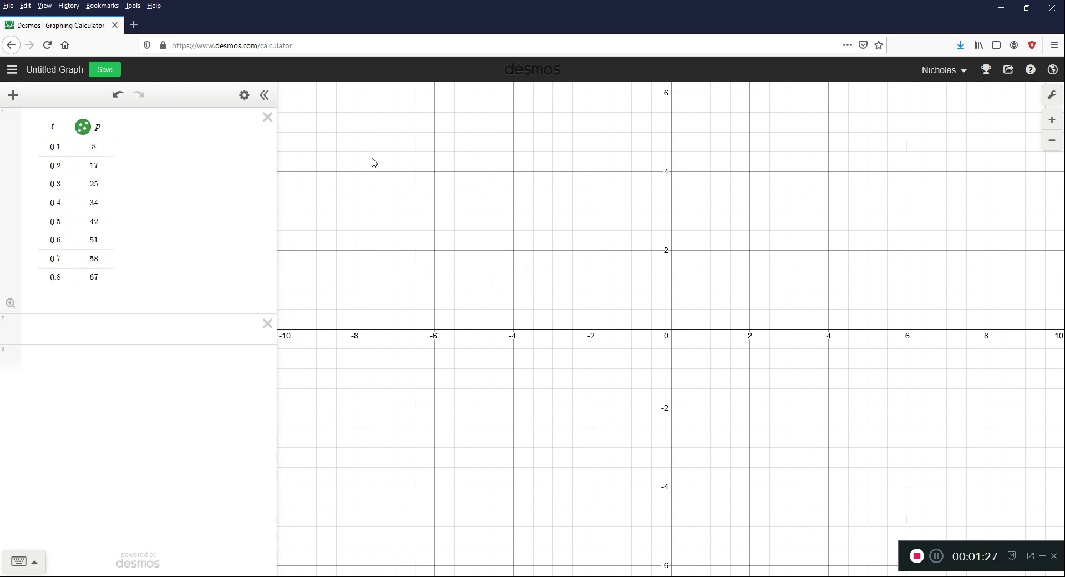
Step: Look over the plotted table points along the vertical axis, from the higher values back down to the origin
{"action": "left_click", "coordinate": [84, 132]}
{"action": "left_click", "coordinate": [85, 134]}
{"action": "left_click_drag", "start_coordinate": [800, 218], "coordinate": [699, 463]}
{"action": "left_click_drag", "start_coordinate": [756, 197], "coordinate": [672, 435]}
{"action": "left_click_drag", "start_coordinate": [723, 146], "coordinate": [620, 425]}
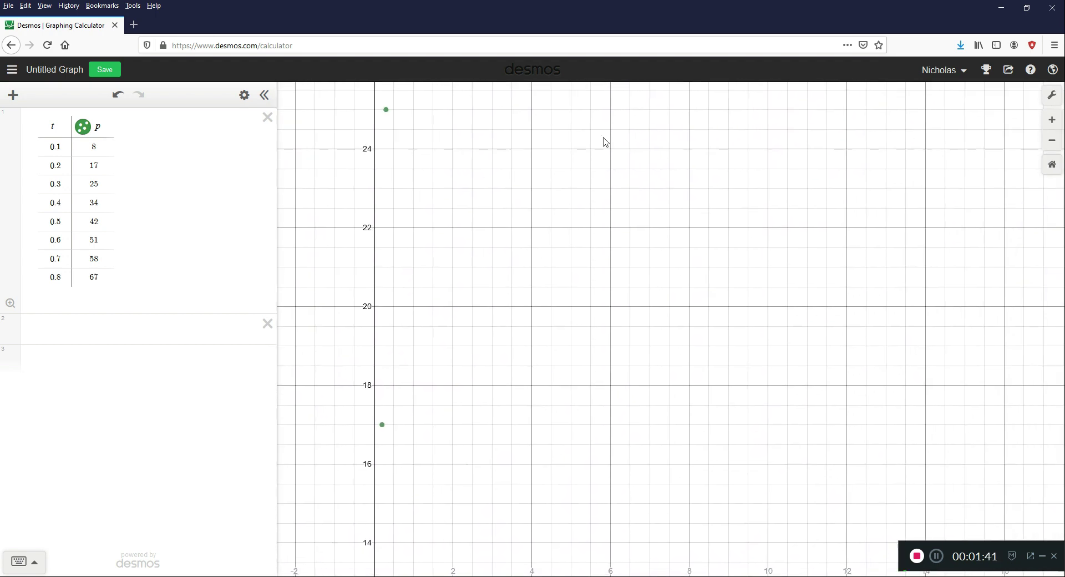
{"action": "mouse_move", "coordinate": [604, 141]}
{"action": "left_mouse_down"}
{"action": "mouse_move", "coordinate": [609, 422]}
{"action": "mouse_move", "coordinate": [598, 421]}
{"action": "left_mouse_up"}
{"action": "left_click_drag", "start_coordinate": [531, 359], "coordinate": [703, 105]}
{"action": "left_click_drag", "start_coordinate": [715, 374], "coordinate": [676, 169]}
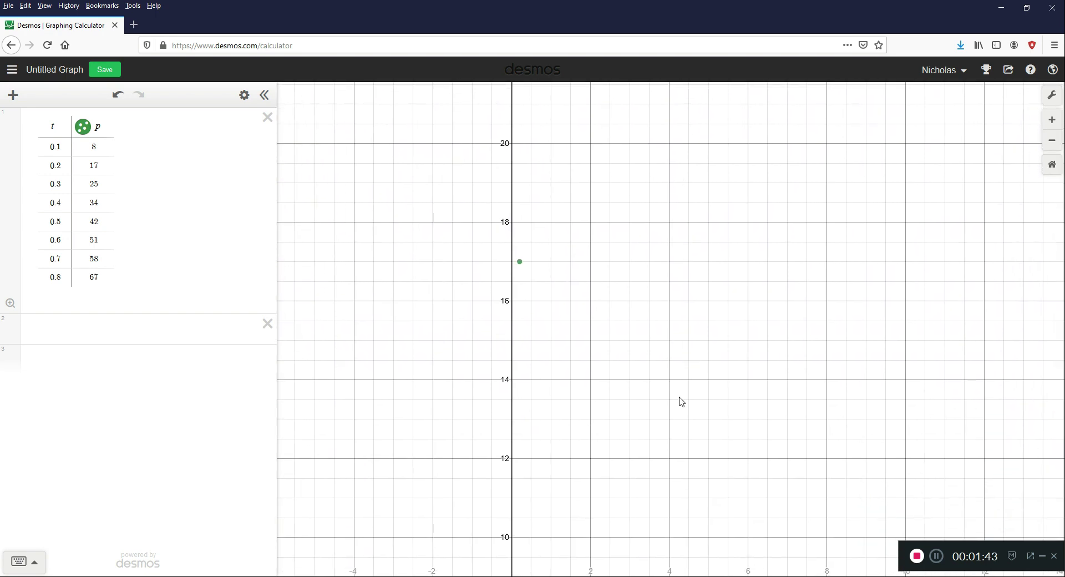
{"action": "left_click_drag", "start_coordinate": [678, 397], "coordinate": [705, 211]}
{"action": "left_click_drag", "start_coordinate": [702, 425], "coordinate": [757, 209]}
{"action": "mouse_move", "coordinate": [754, 317]}
{"action": "left_mouse_down"}
{"action": "mouse_move", "coordinate": [727, 300]}
{"action": "mouse_move", "coordinate": [689, 361]}
{"action": "mouse_move", "coordinate": [644, 374]}
{"action": "mouse_move", "coordinate": [689, 345]}
{"action": "mouse_move", "coordinate": [722, 357]}
{"action": "mouse_move", "coordinate": [746, 330]}
{"action": "left_mouse_up"}
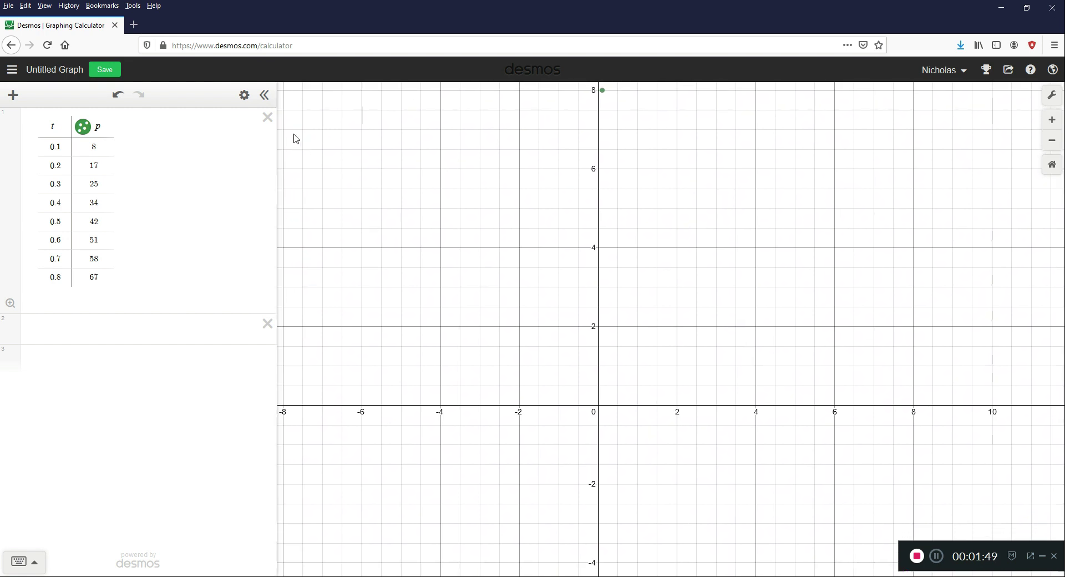
Step: Hide the expression list to give the graph the full window width
{"action": "left_click", "coordinate": [265, 99]}
{"action": "scroll", "coordinate": [380, 171], "scroll_direction": "up", "scroll_amount": 2}
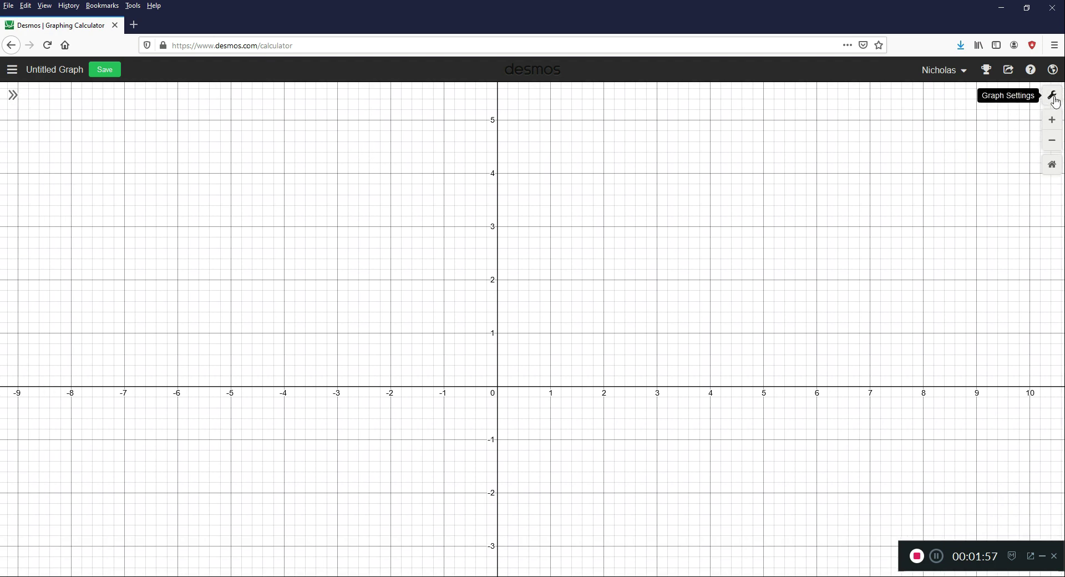
Step: Set the x-axis range from 0 to 1.0 and label the axis "time (s)"
{"action": "left_click", "coordinate": [1053, 98]}
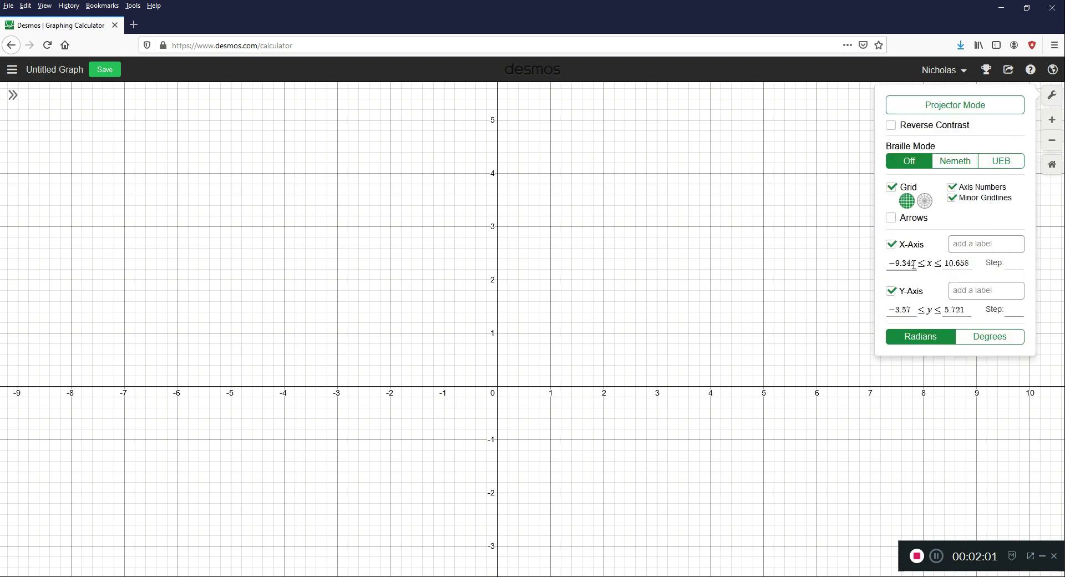
{"action": "left_click_drag", "start_coordinate": [914, 263], "coordinate": [866, 263]}
{"action": "type", "text": "0"}
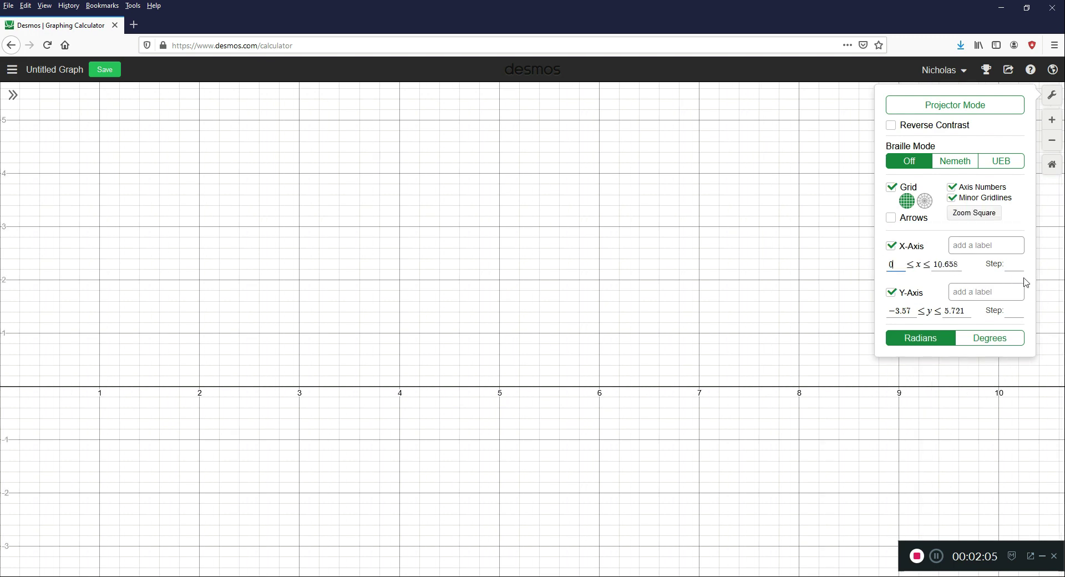
{"action": "left_click_drag", "start_coordinate": [965, 266], "coordinate": [916, 264]}
{"action": "type", "text": "1.0"}
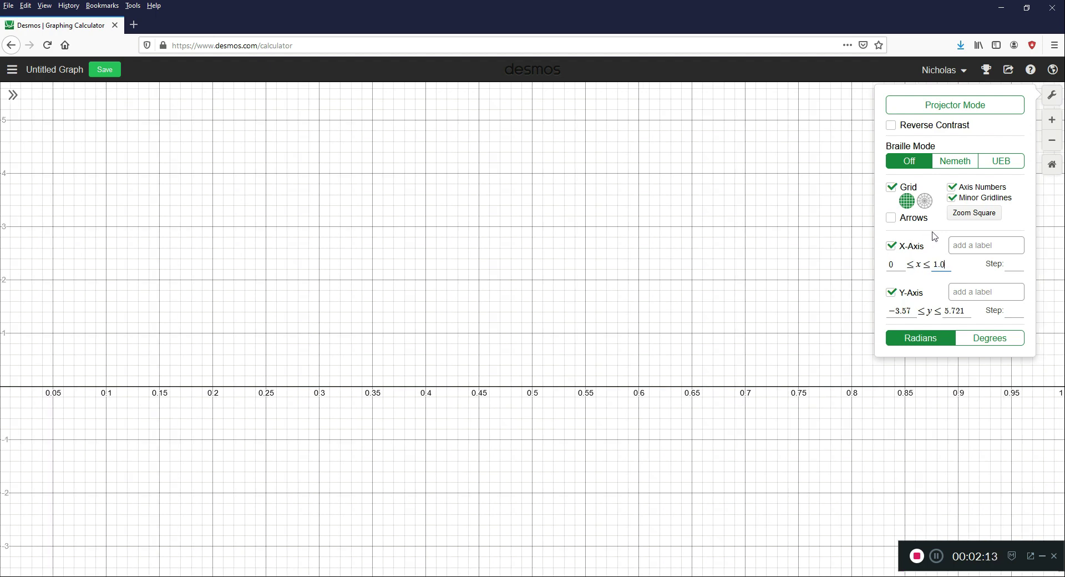
{"action": "left_click", "coordinate": [972, 248]}
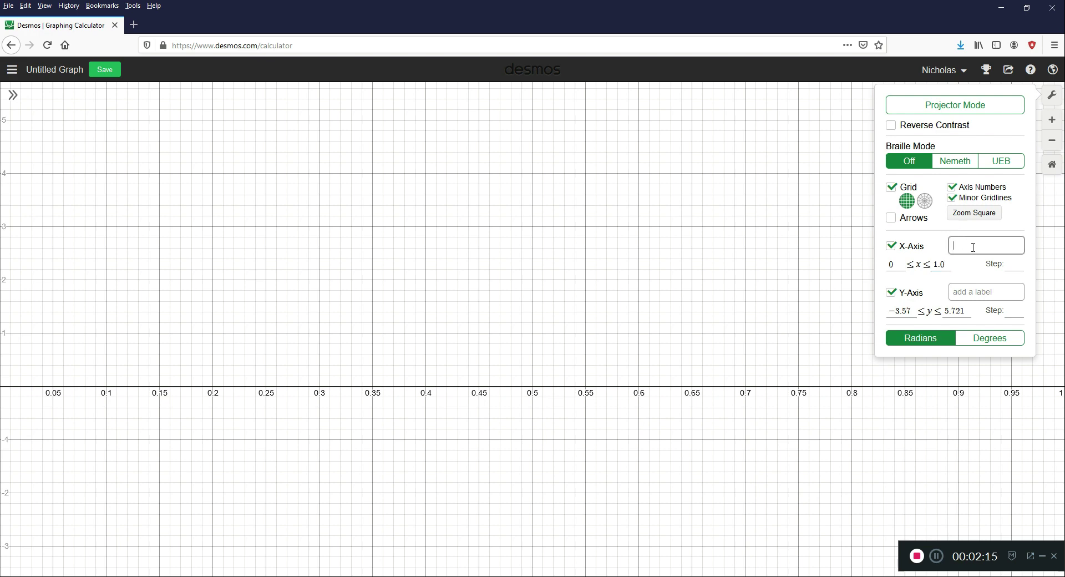
{"action": "type", "text": "time (s)"}
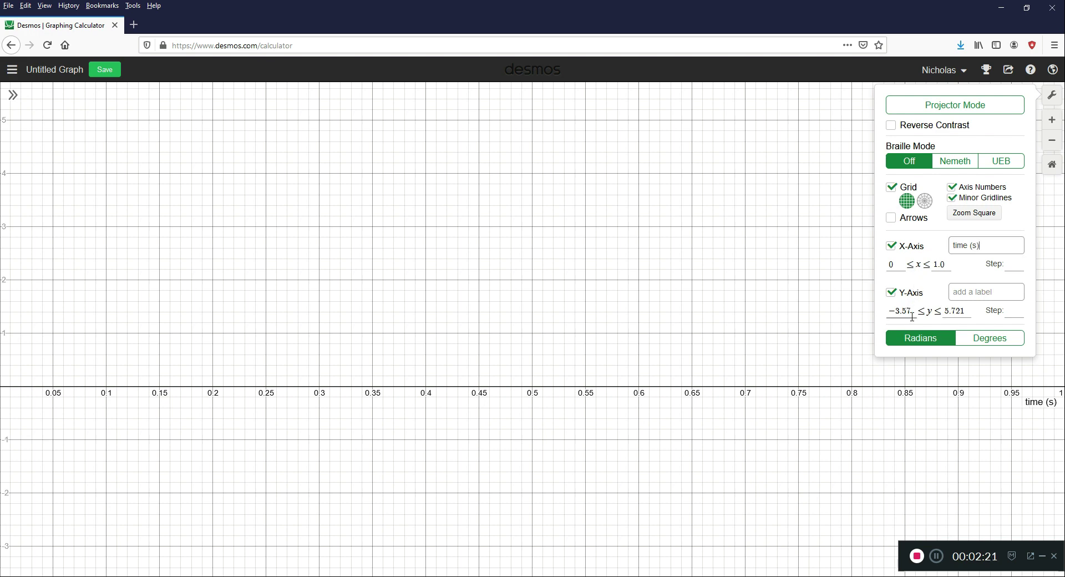
Step: Set the y-axis range from 0 to 75 and label the axis "Position (cm)", closing the graph settings when done
{"action": "left_click_drag", "start_coordinate": [914, 314], "coordinate": [888, 308]}
{"action": "type", "text": "0"}
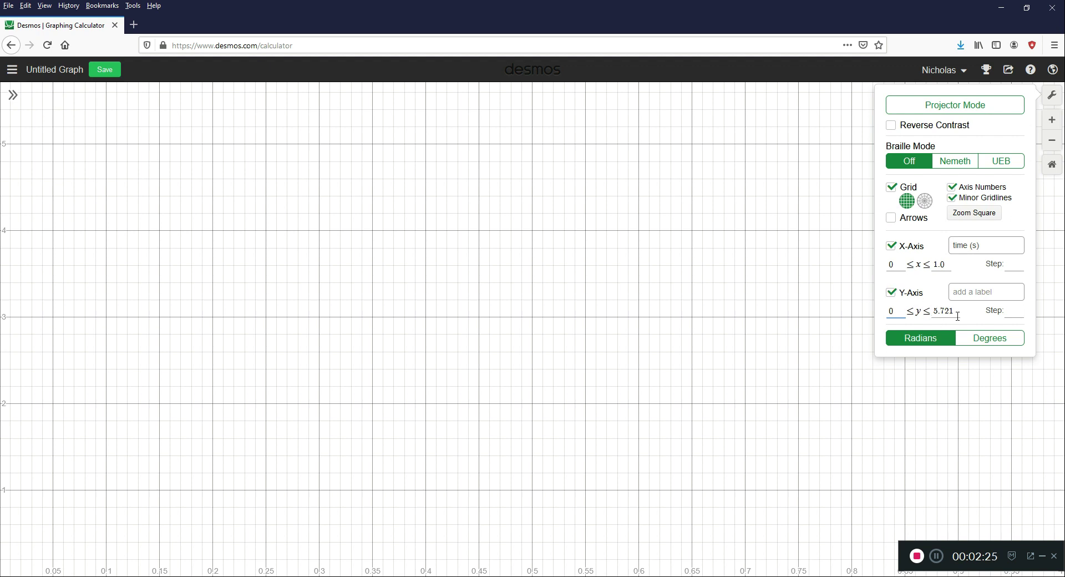
{"action": "left_click_drag", "start_coordinate": [958, 317], "coordinate": [931, 309]}
{"action": "type", "text": "75"}
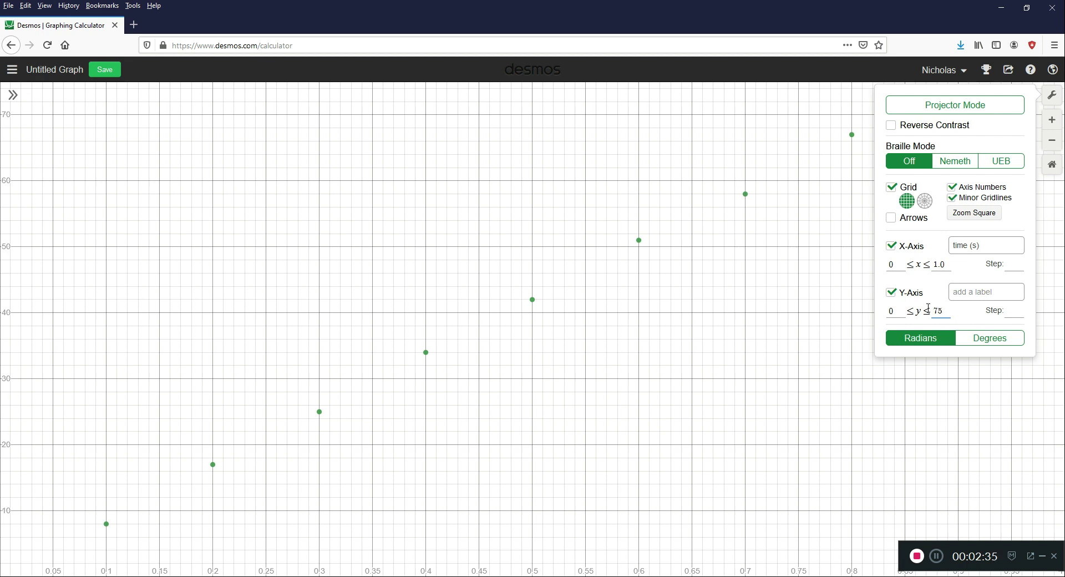
{"action": "left_click", "coordinate": [984, 293]}
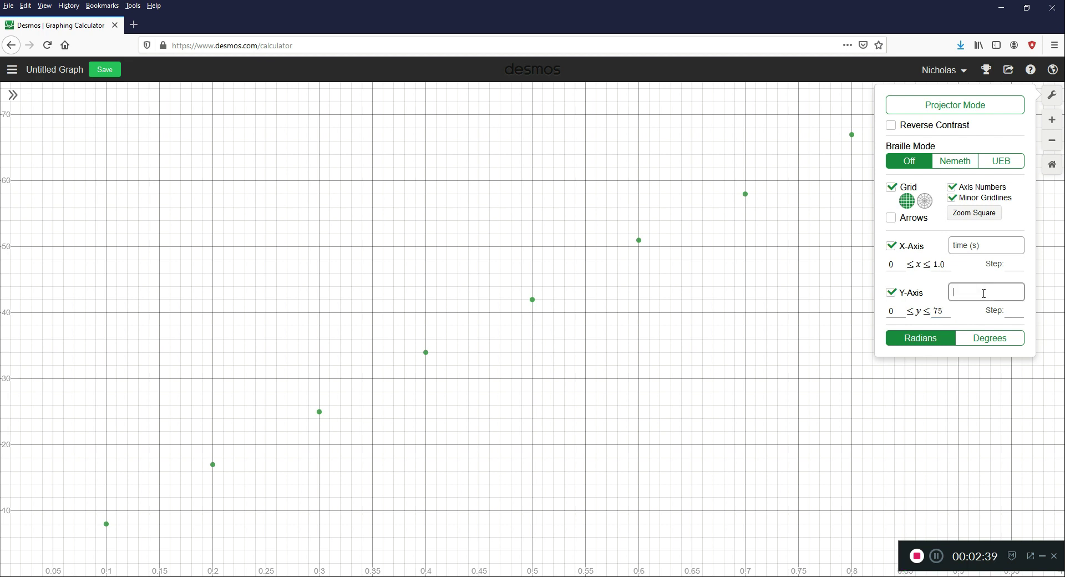
{"action": "type", "text": "Position (cm)"}
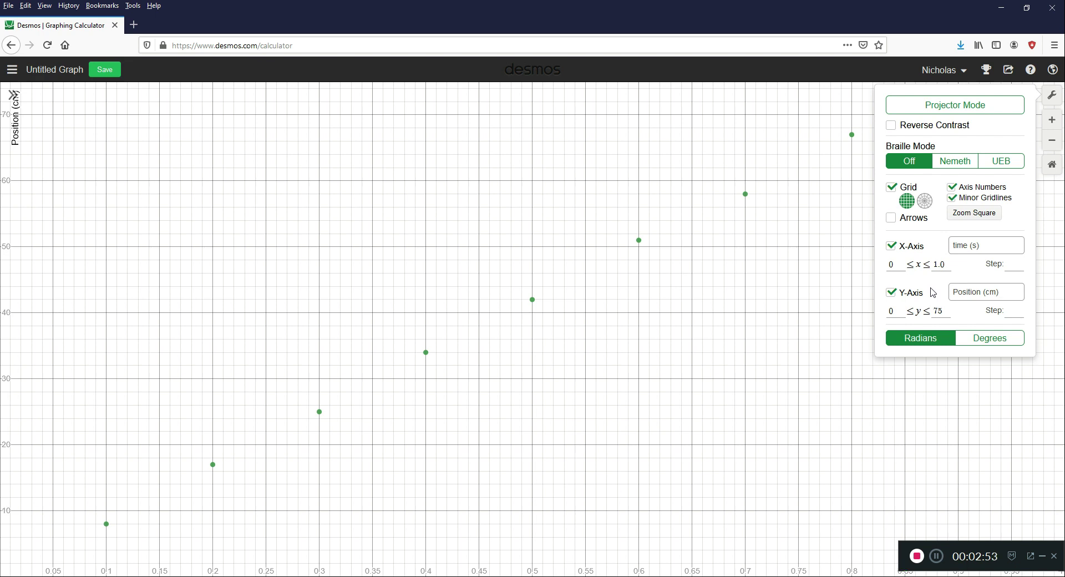
{"action": "left_click", "coordinate": [1054, 104]}
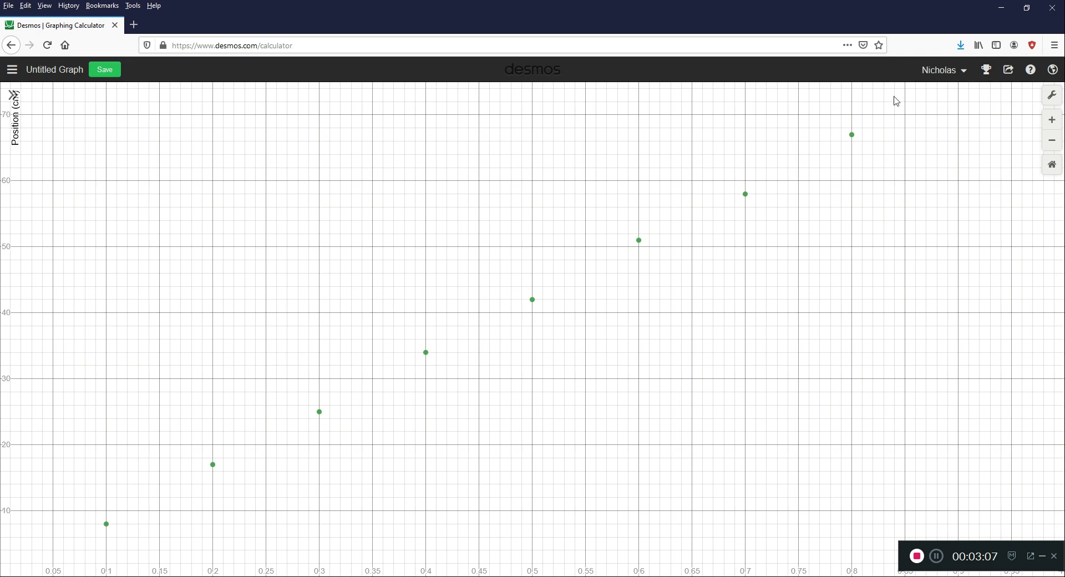
Step: Save the graph and save a duplicate of it titled "Test Data"
{"action": "left_click", "coordinate": [105, 74]}
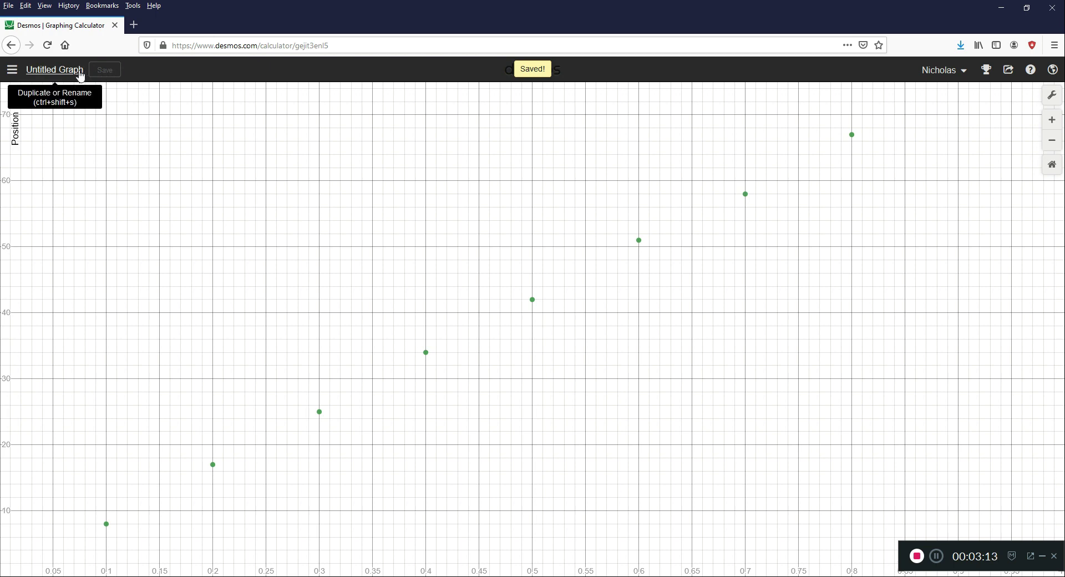
{"action": "left_click", "coordinate": [80, 72]}
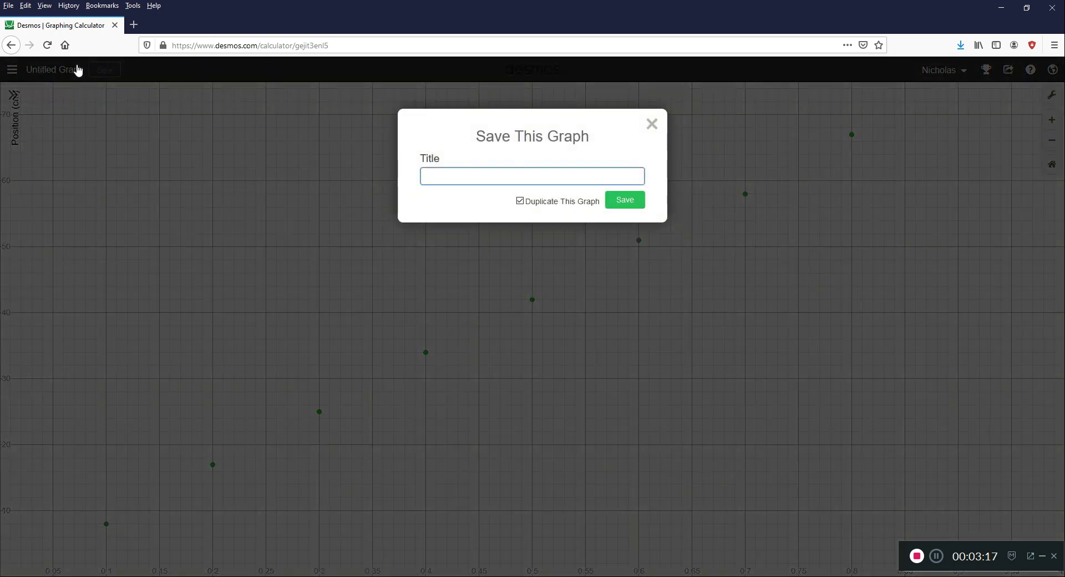
{"action": "type", "text": "Test Data"}
{"action": "left_click", "coordinate": [639, 203]}
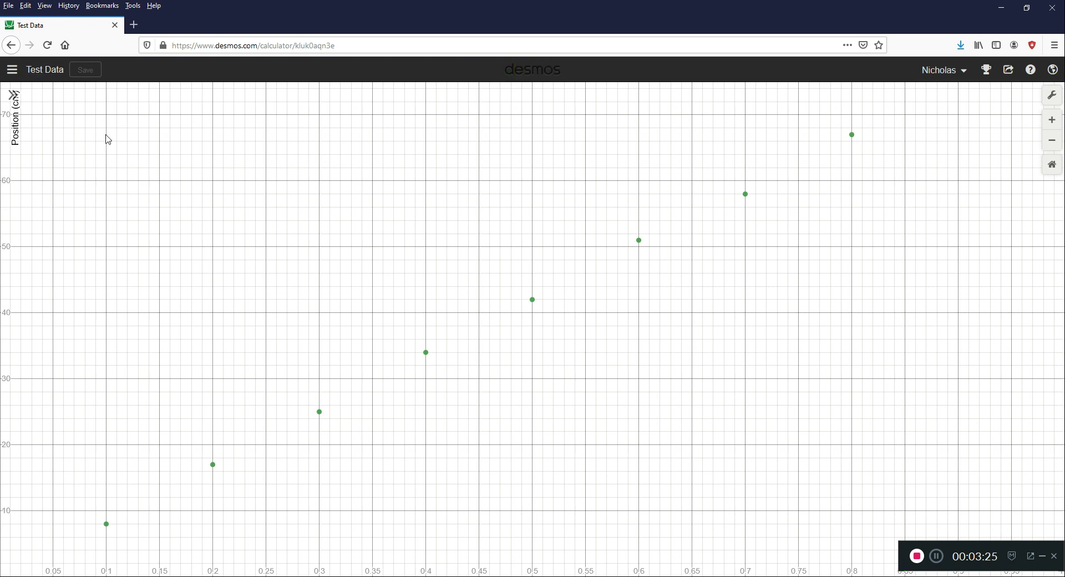
Step: Review the account's list of saved graphs for the Test Data graph and return to the graph view
{"action": "left_click", "coordinate": [968, 74]}
{"action": "left_click", "coordinate": [968, 74]}
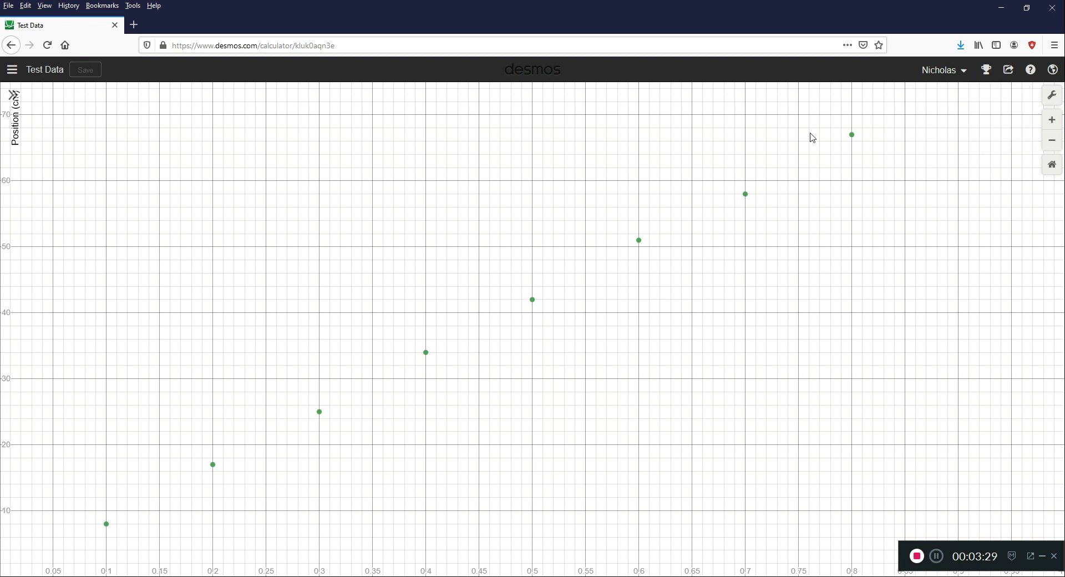
{"action": "left_click", "coordinate": [12, 73]}
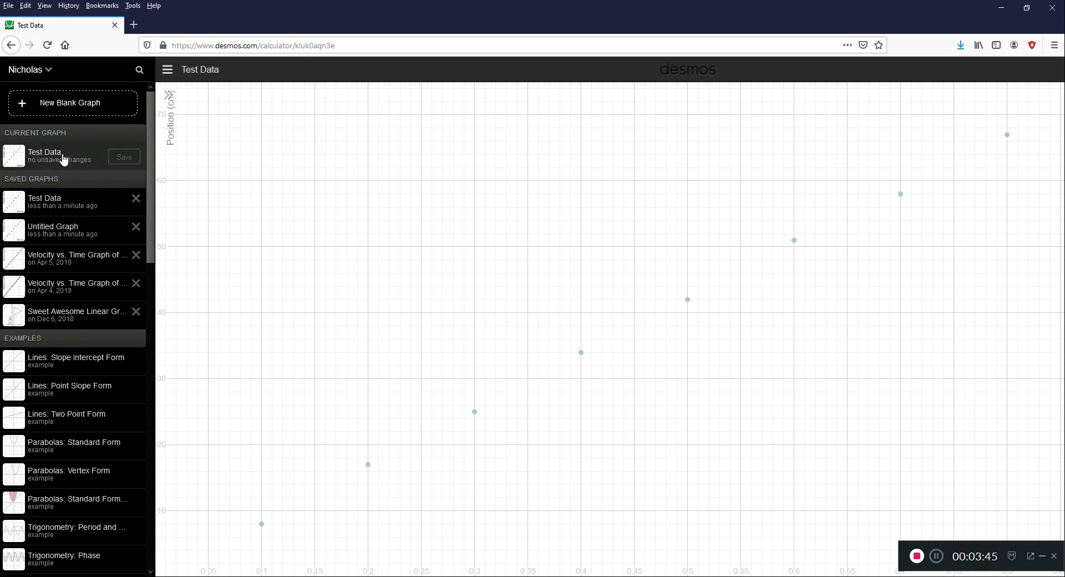
{"action": "left_click", "coordinate": [168, 71]}
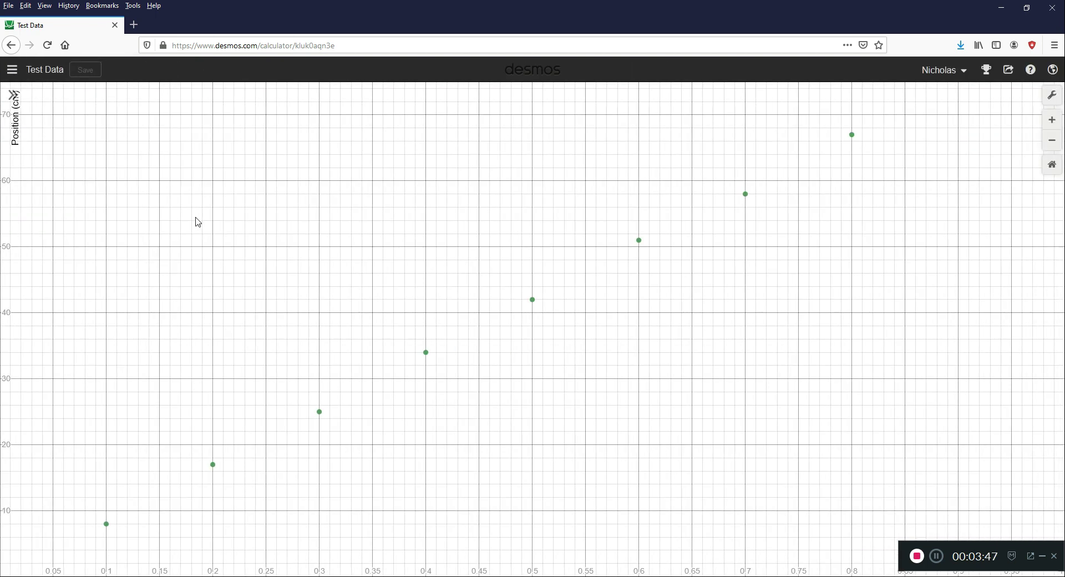